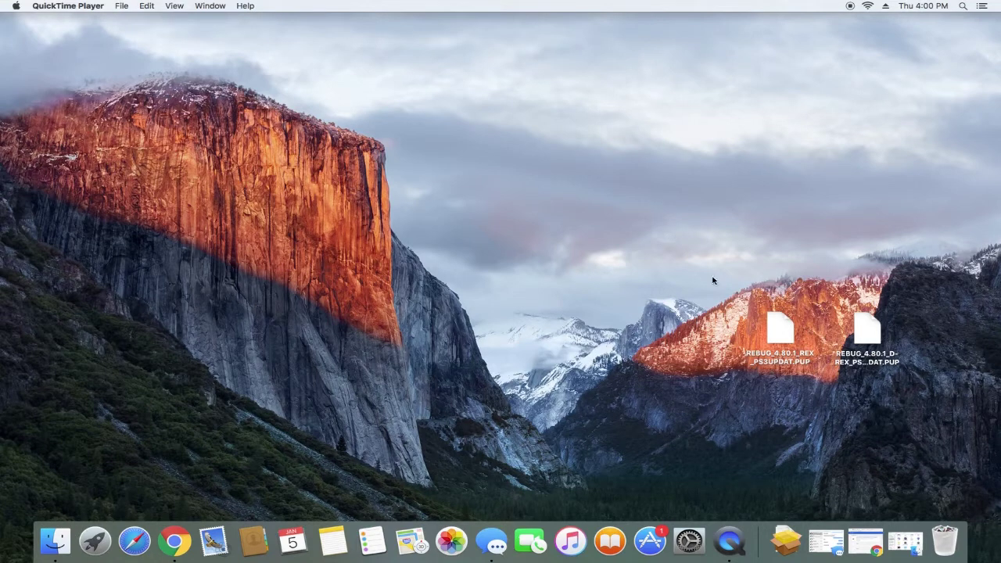
left_click_drag(713, 277, 896, 373)
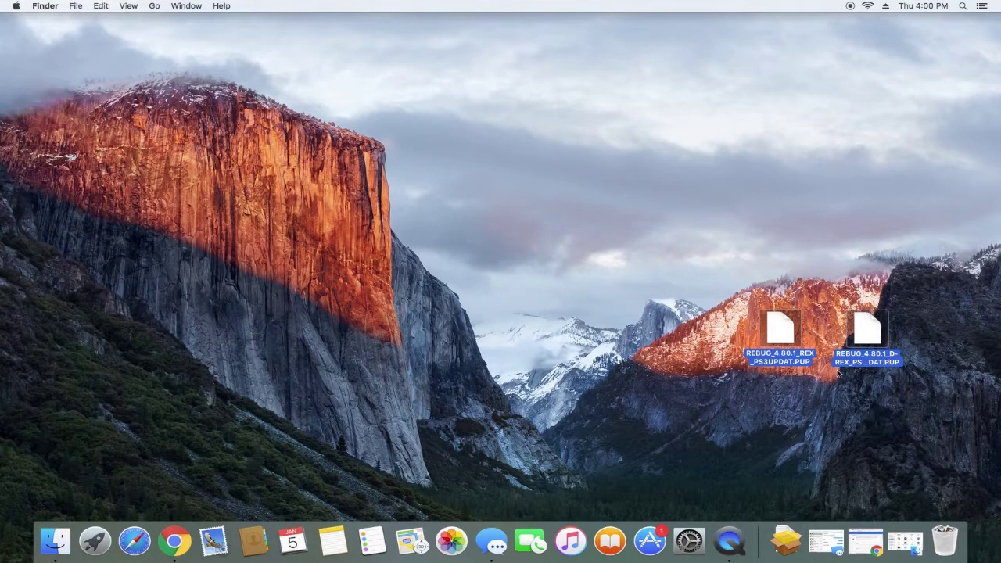
left_click(869, 272)
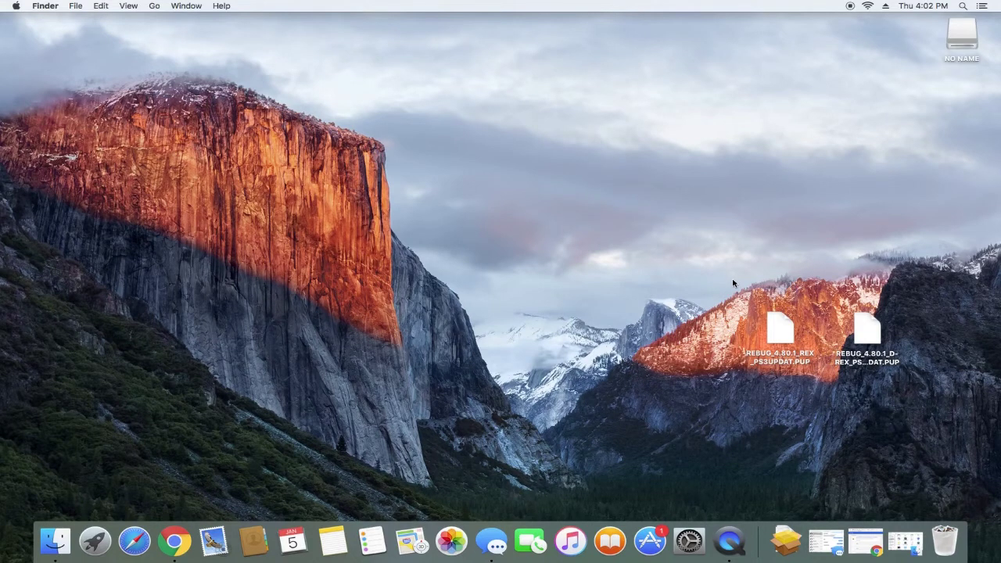
Open the NO NAME drive and move the multiMAN package and report_data.self.txt to the trash.
double_click(964, 39)
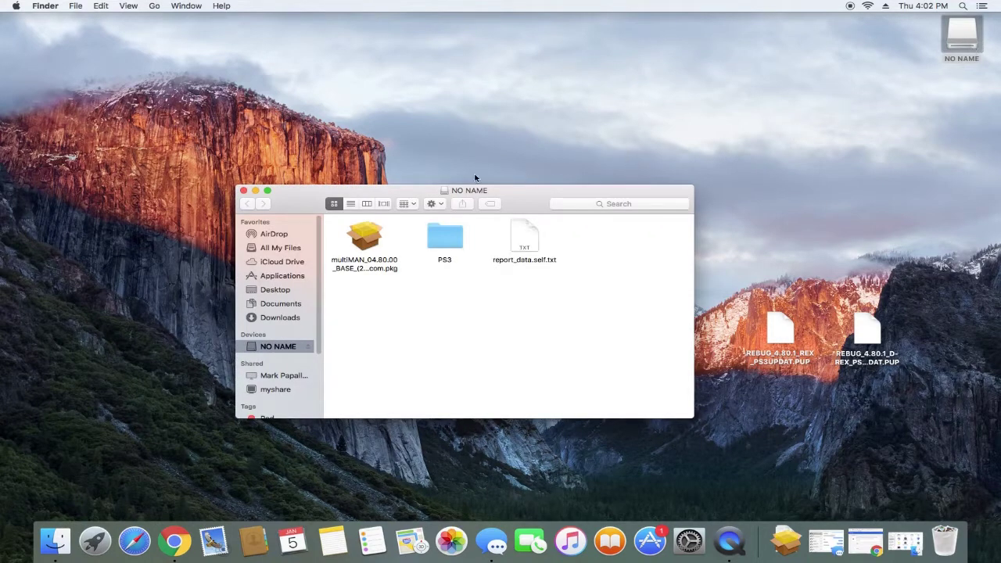
left_click_drag(527, 190, 458, 93)
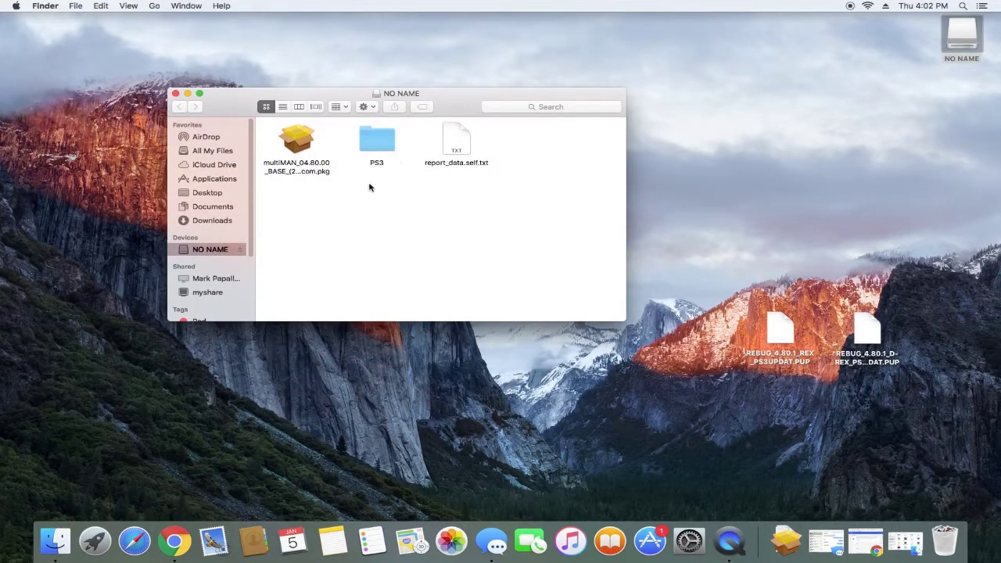
left_click(304, 146)
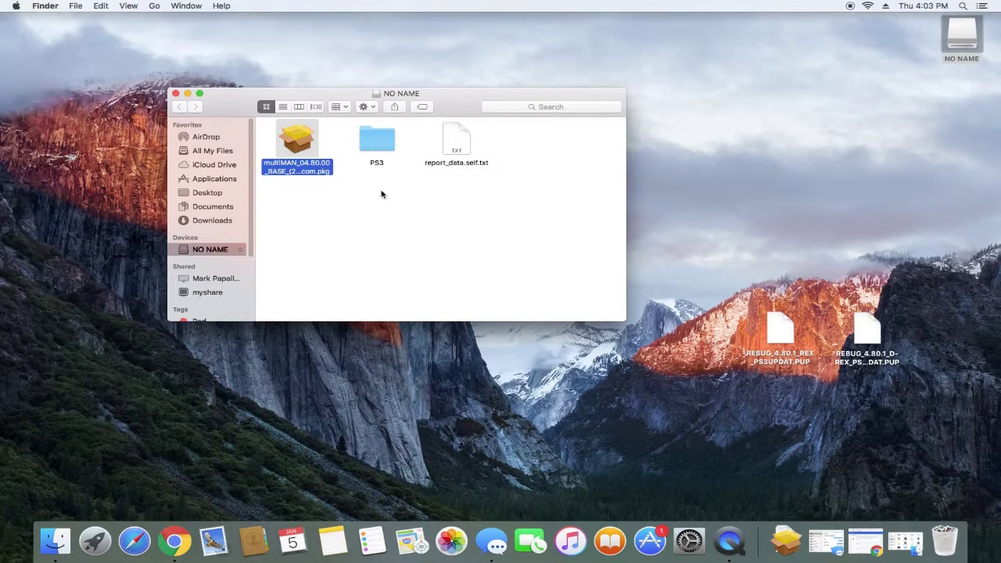
right_click(303, 146)
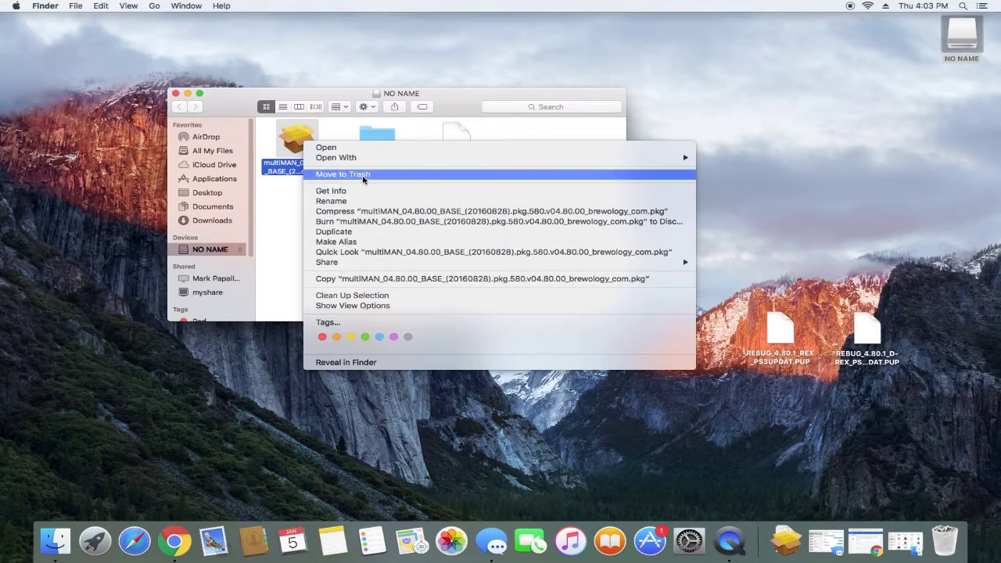
left_click(342, 174)
right_click(466, 142)
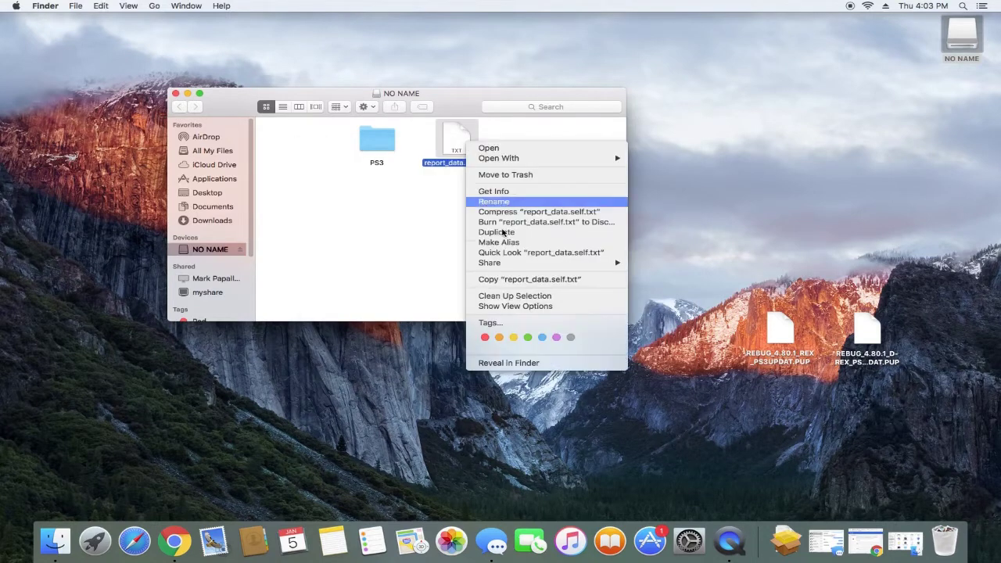
left_click(498, 176)
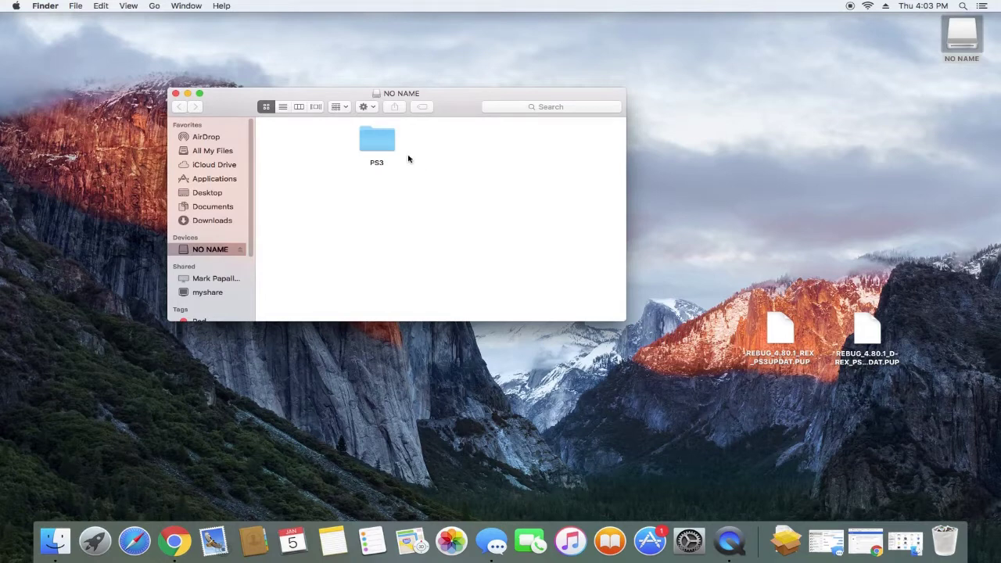
Copy REBUG_4.80.1_REX_PS3UPDAT.PUP from the desktop into the UPDATE folder inside the drive's PS3 folder.
left_click_drag(379, 144, 297, 152)
left_click(331, 201)
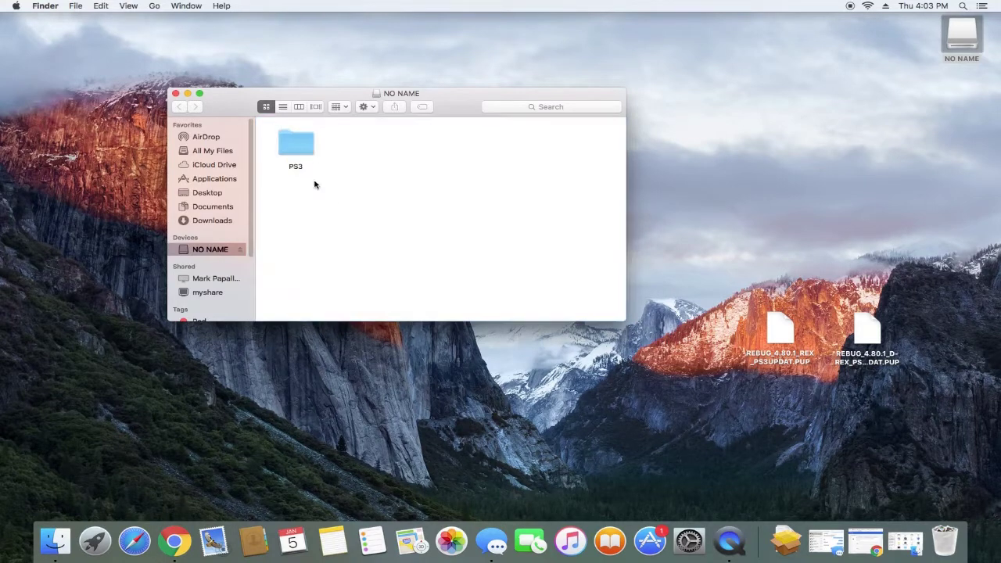
double_click(301, 151)
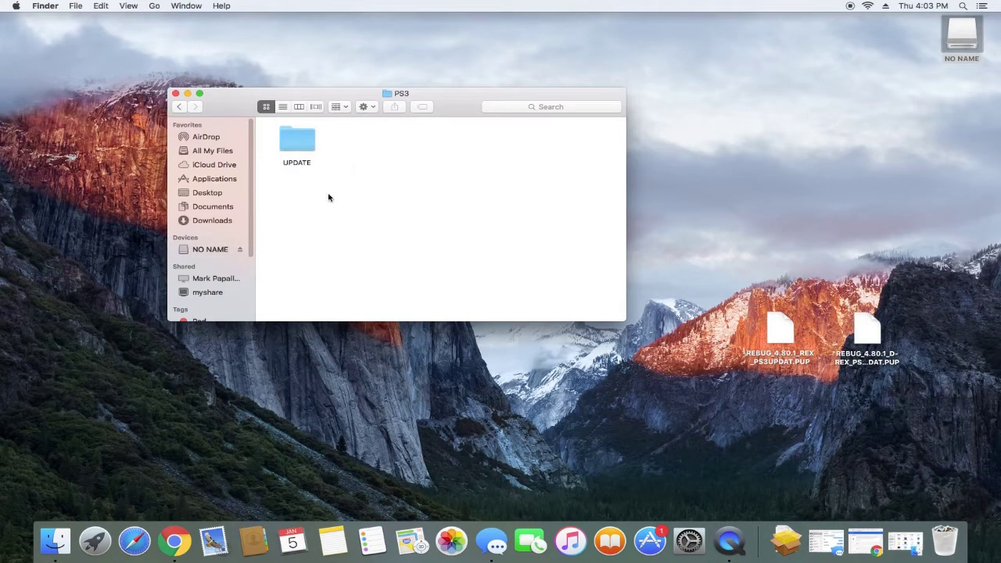
double_click(306, 152)
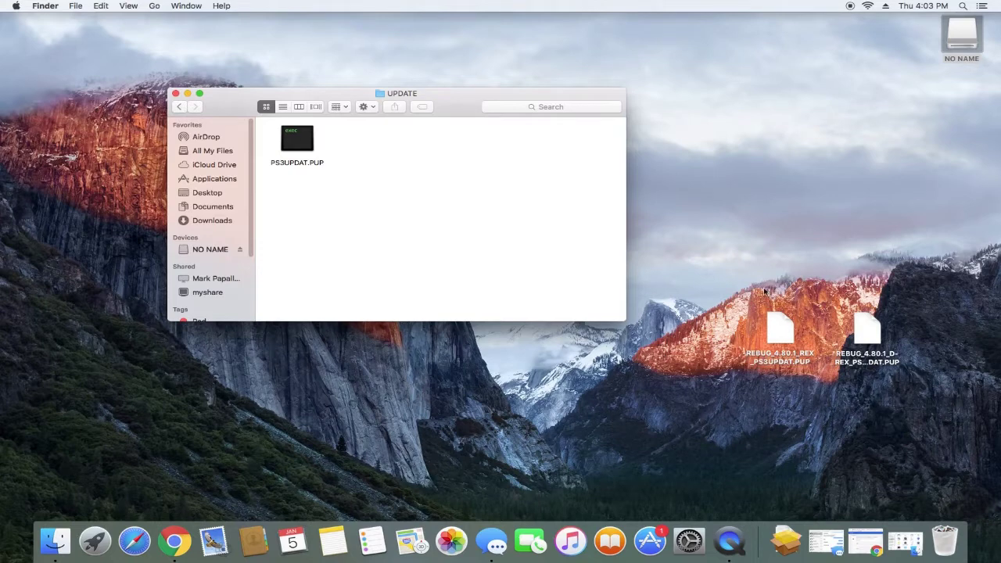
left_click(782, 329)
left_click_drag(770, 339, 394, 212)
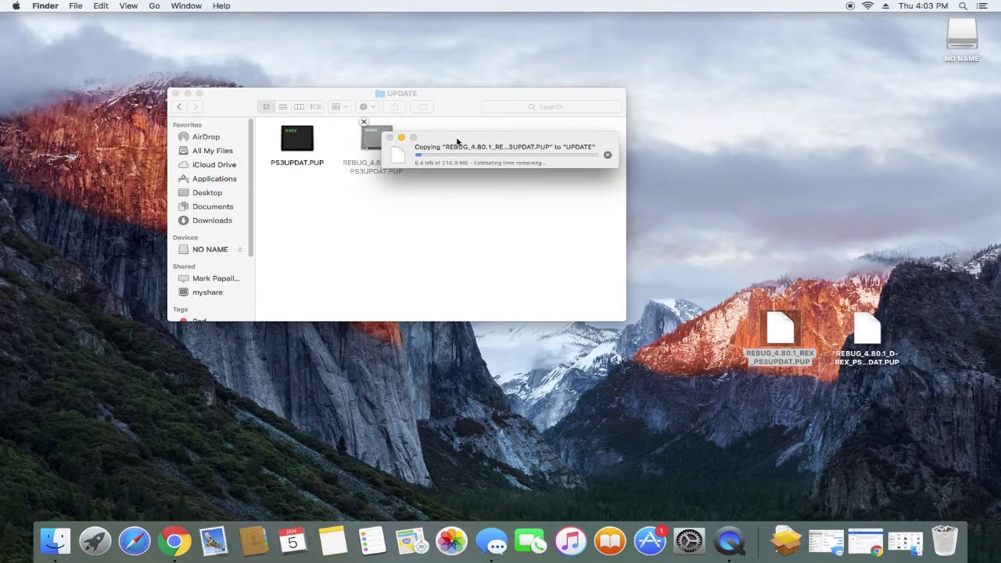
left_click_drag(461, 139, 495, 192)
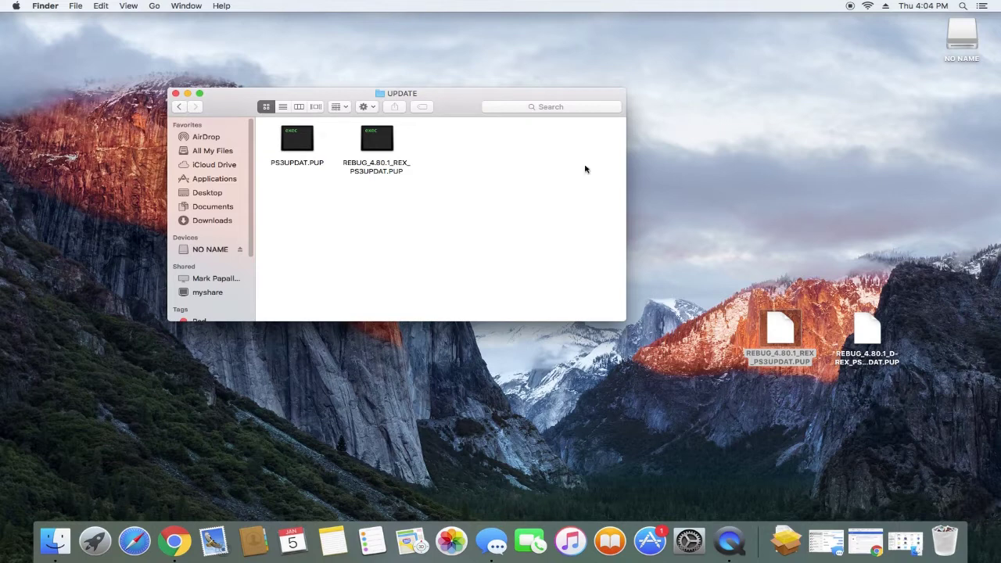
Move the old PS3UPDAT.PUP in the UPDATE folder to the trash.
left_click(311, 147)
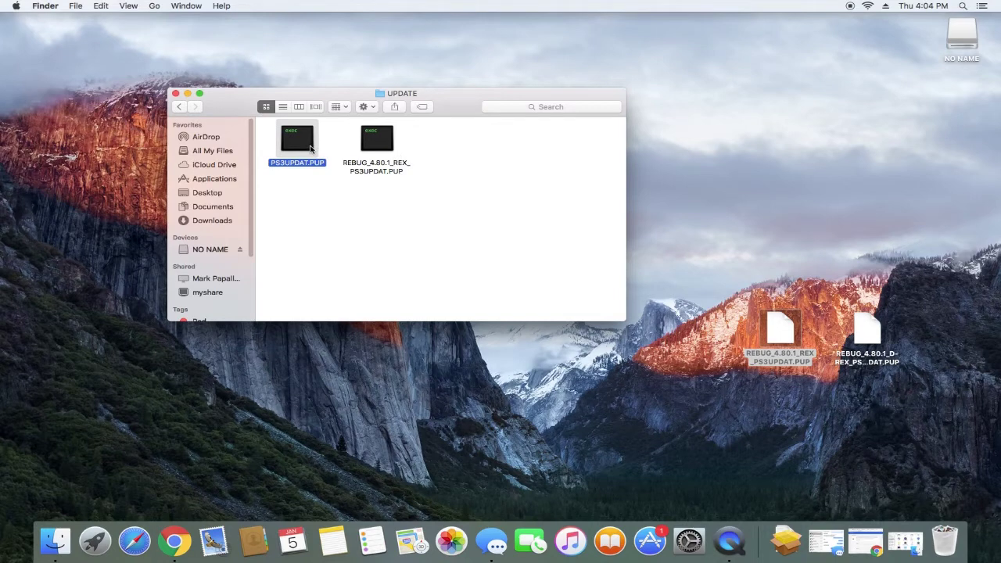
right_click(310, 147)
left_click(355, 179)
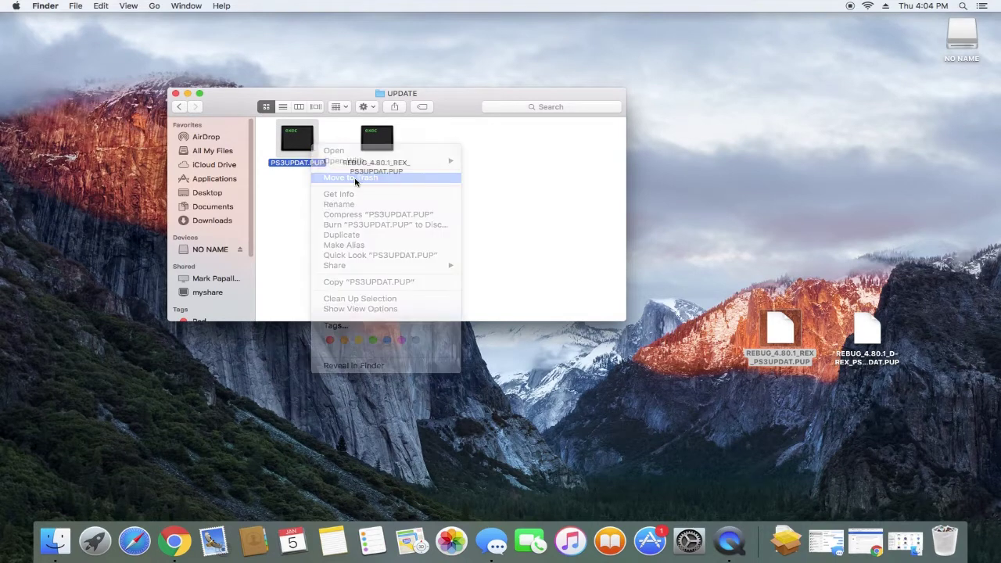
left_click(372, 200)
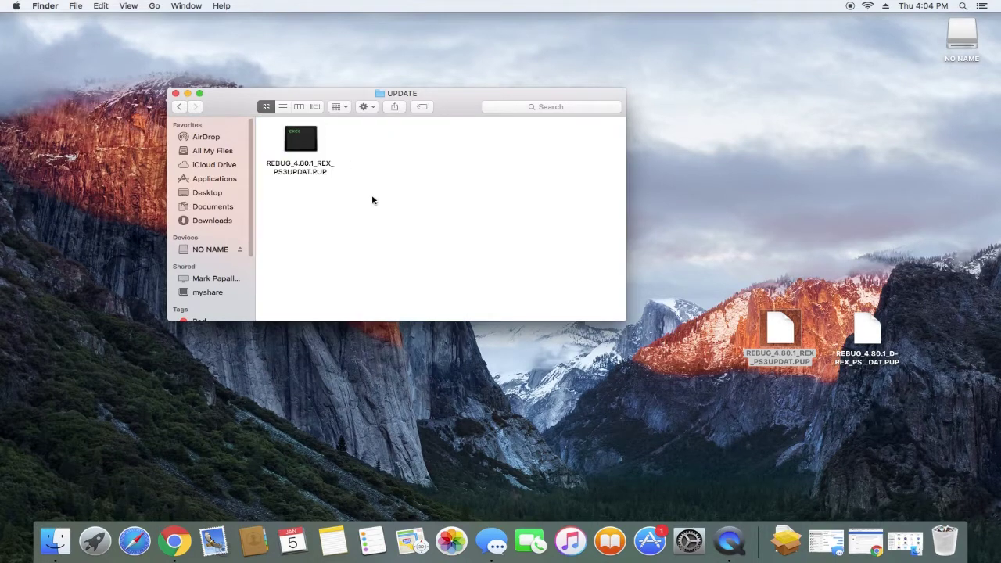
Rename the copied REBUG_4.80.1_REX_PS3UPDAT.PUP in the UPDATE folder as PS3UPDAT.PUP.
left_click(300, 168)
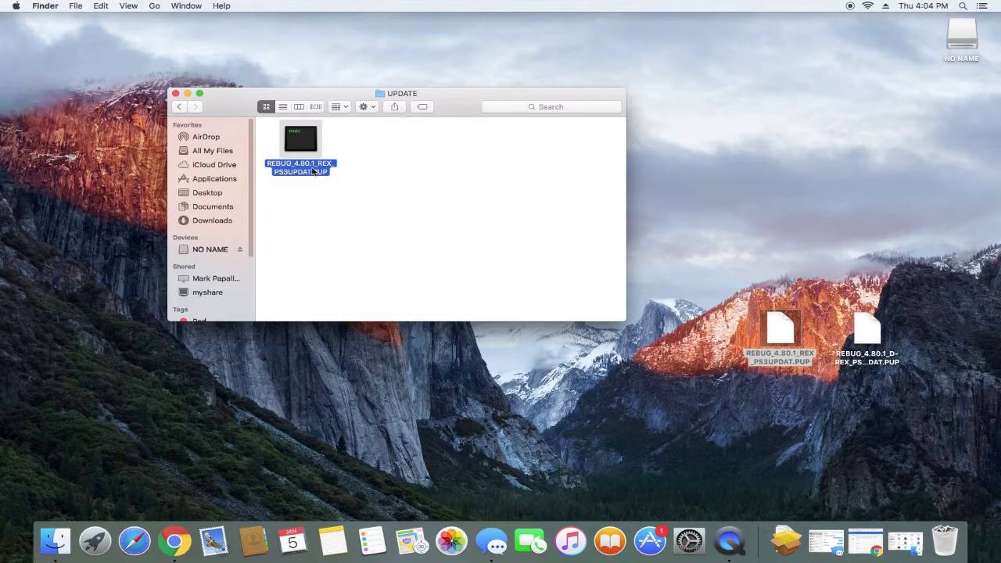
left_click(313, 171)
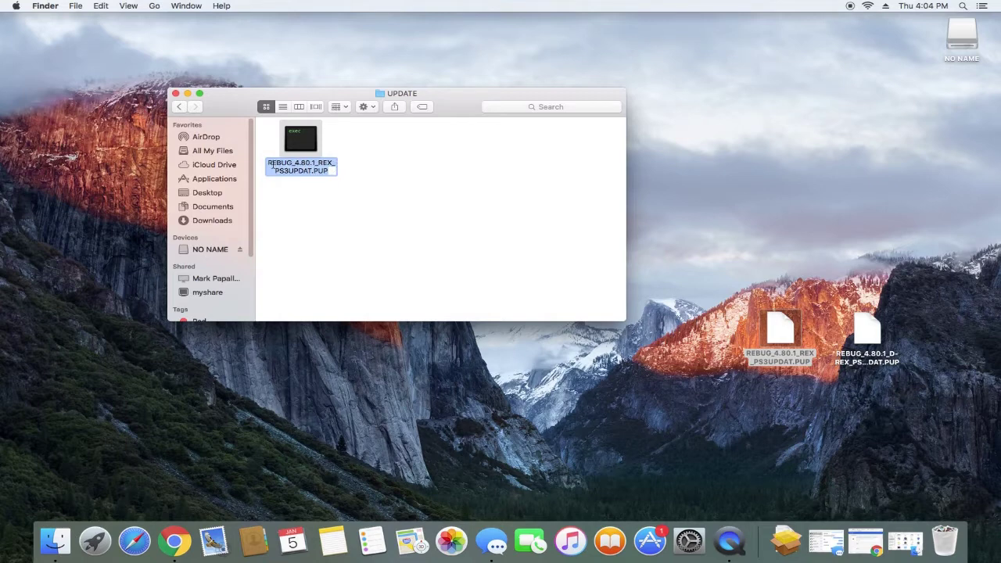
left_click(269, 164)
left_click_drag(269, 164, 314, 162)
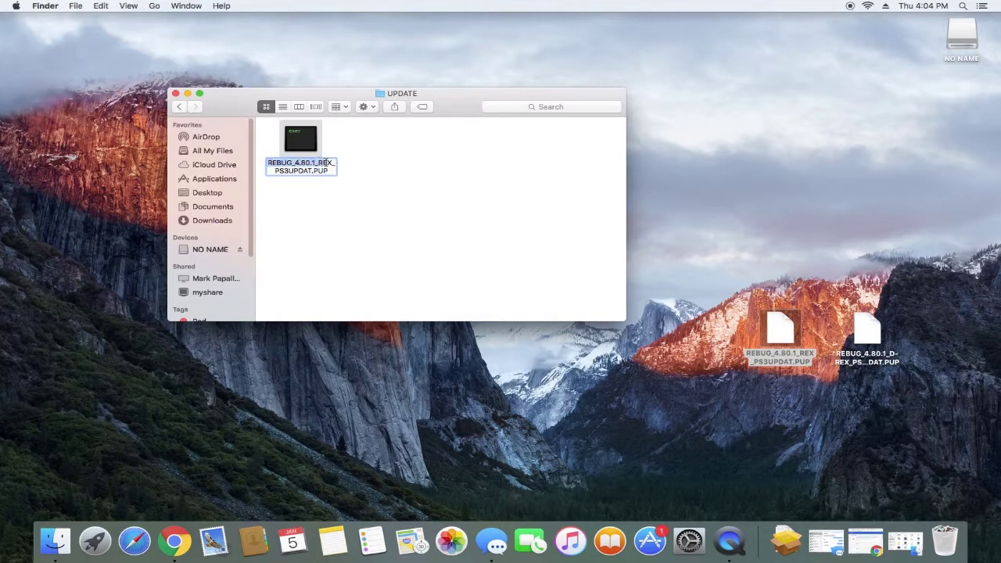
key("BackSpace")
right_click(368, 194)
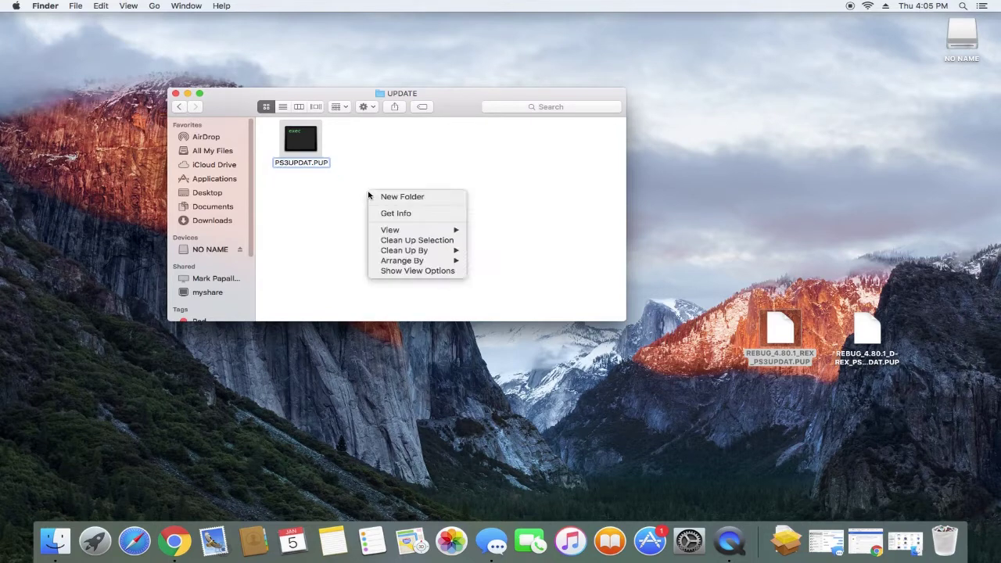
key("Escape")
key("Return")
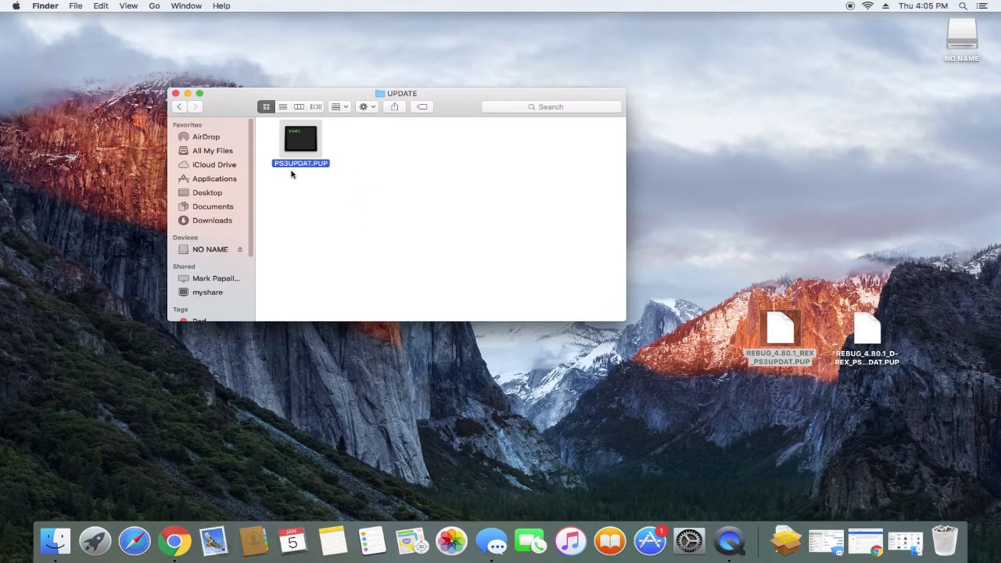
left_click(449, 204)
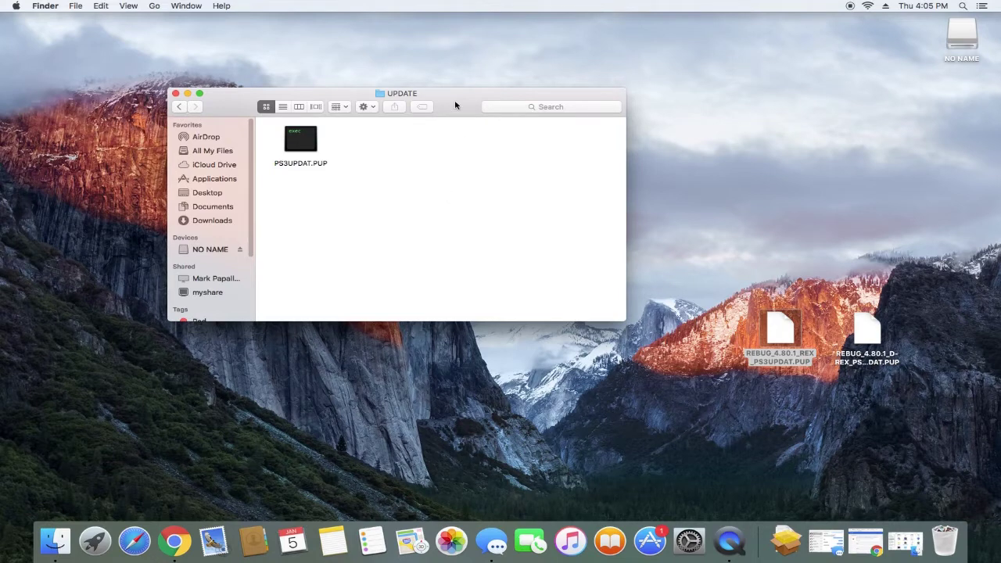
left_click_drag(453, 94, 496, 97)
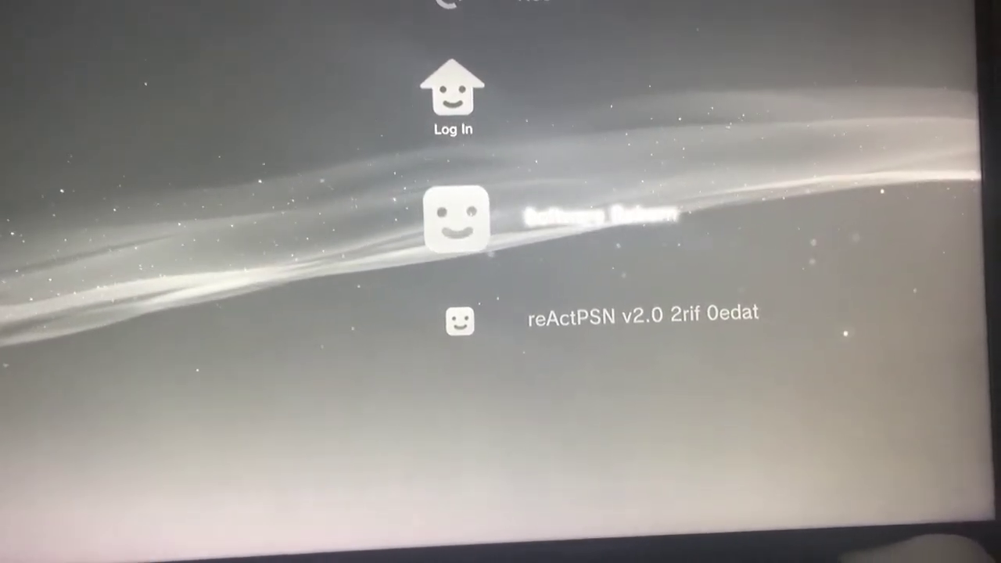
key("Return")
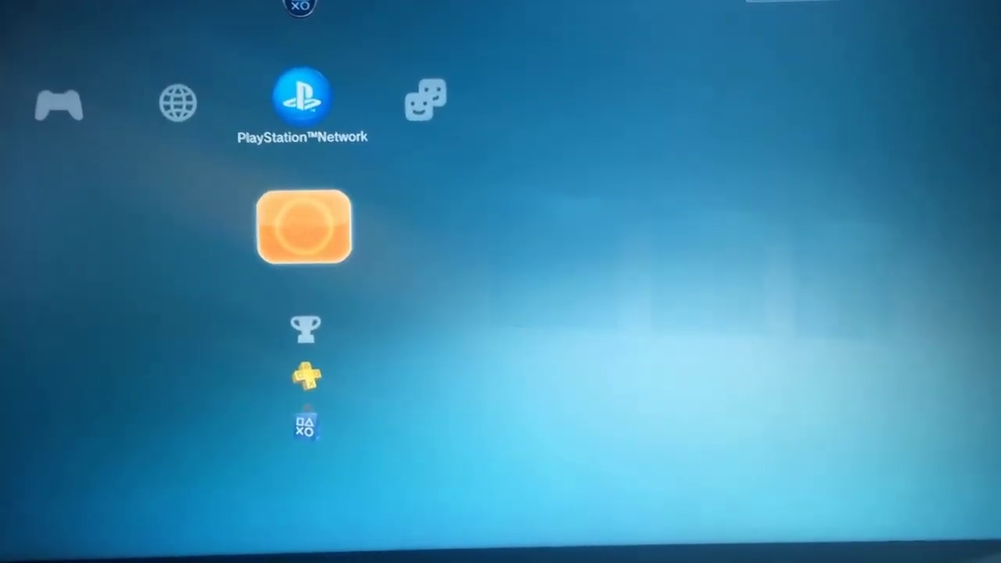
key("Left")
key("Left")
key("Left")
key("Left")
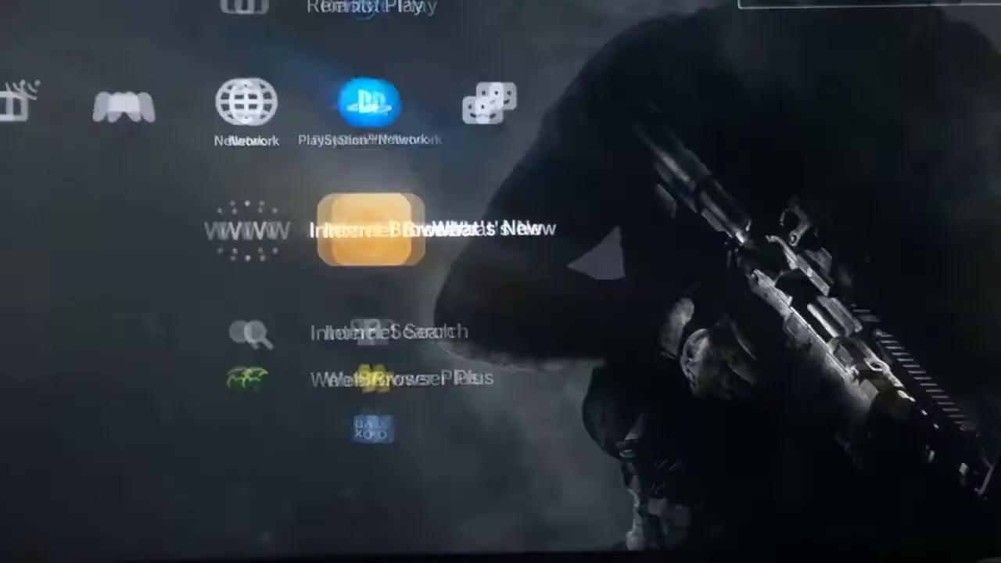
key("Left")
key("Left")
key("Left")
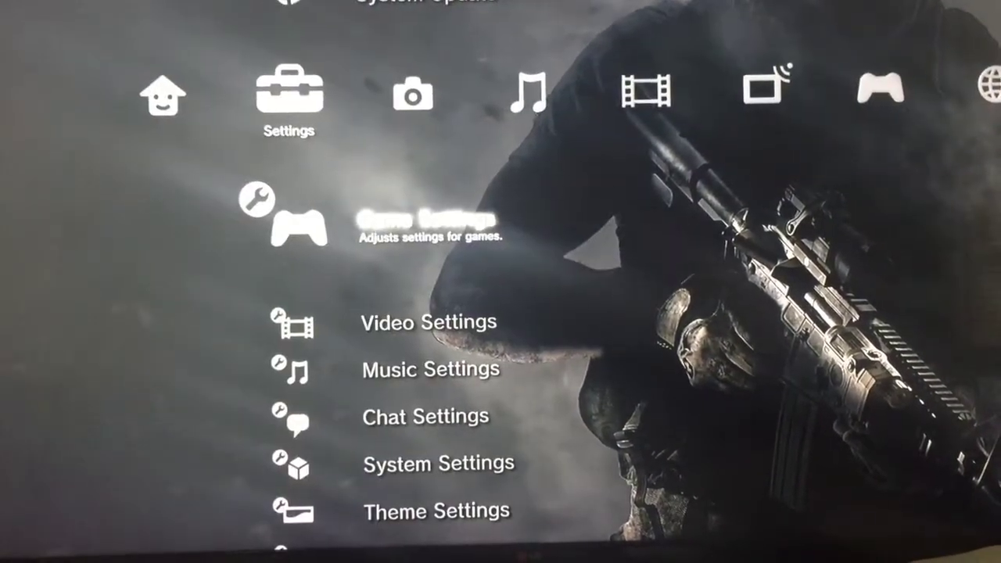
key("Up")
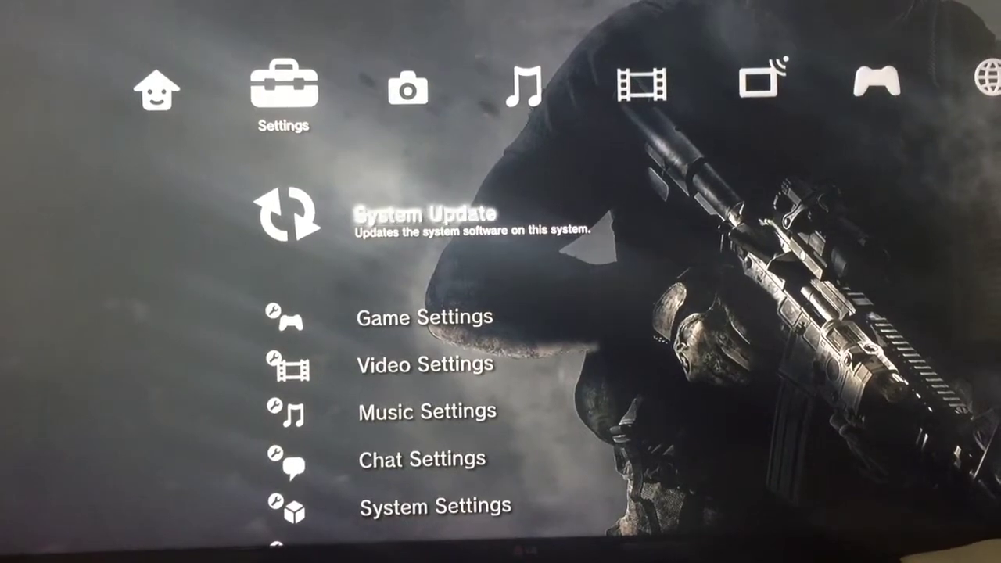
key("Return")
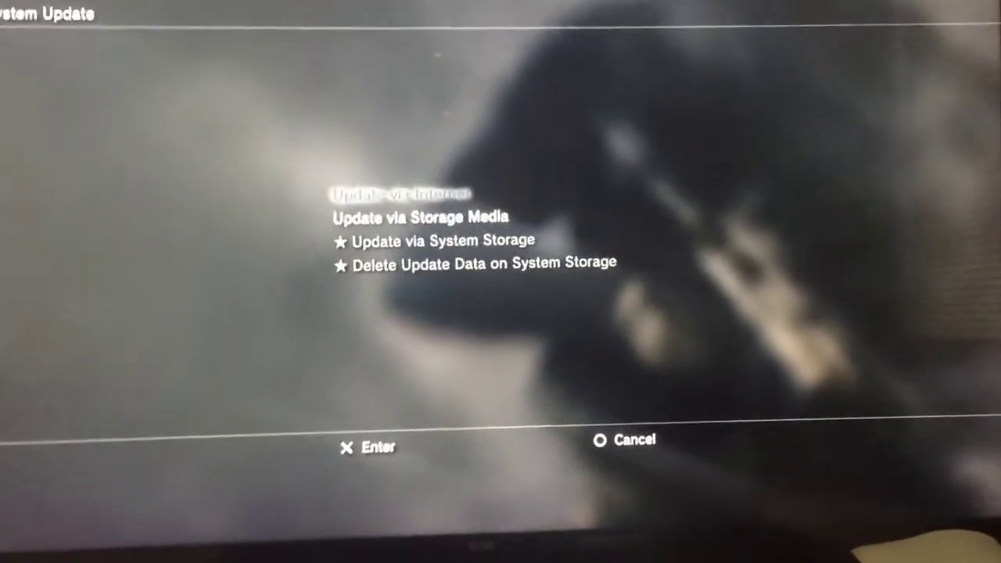
key("Down")
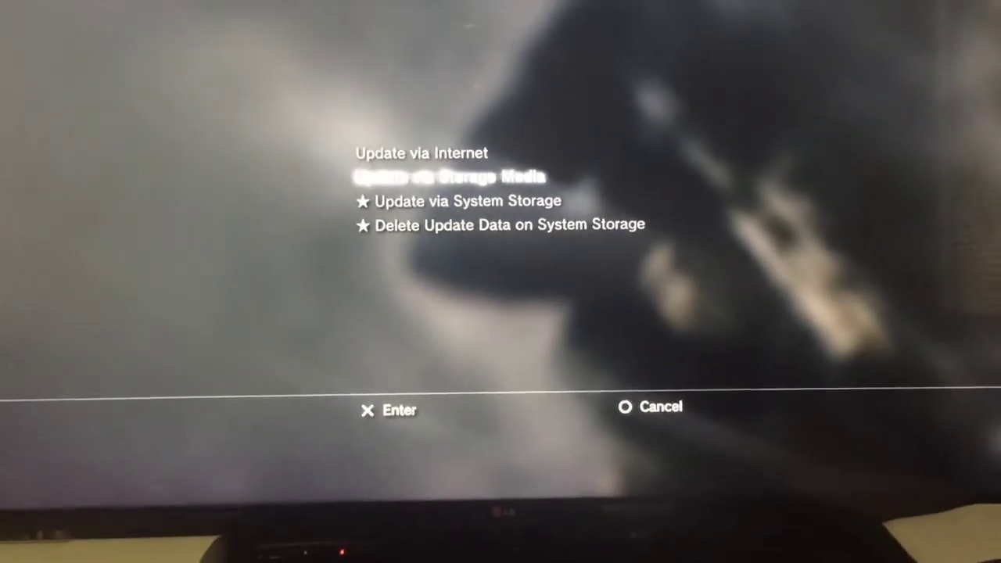
key("Return")
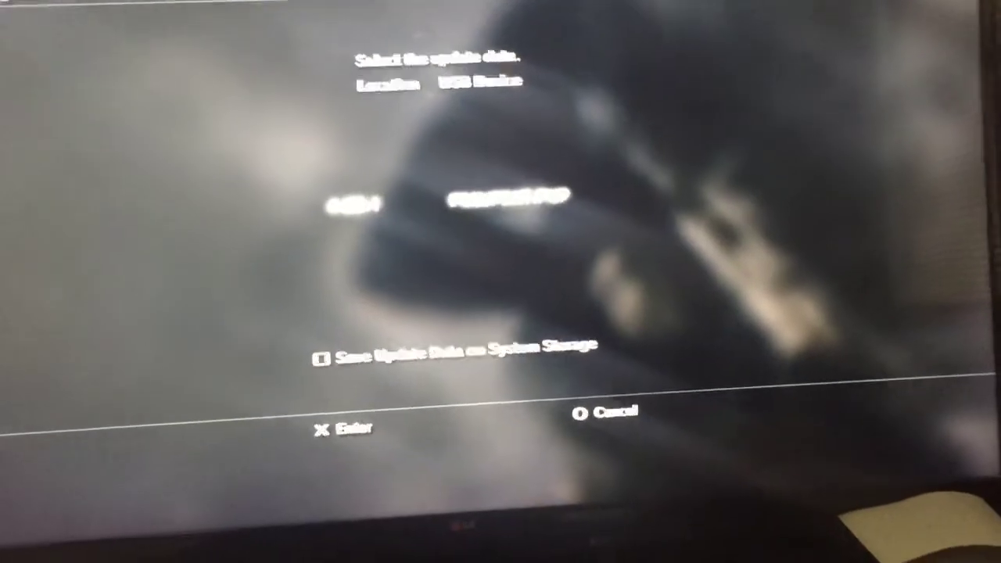
key("Return")
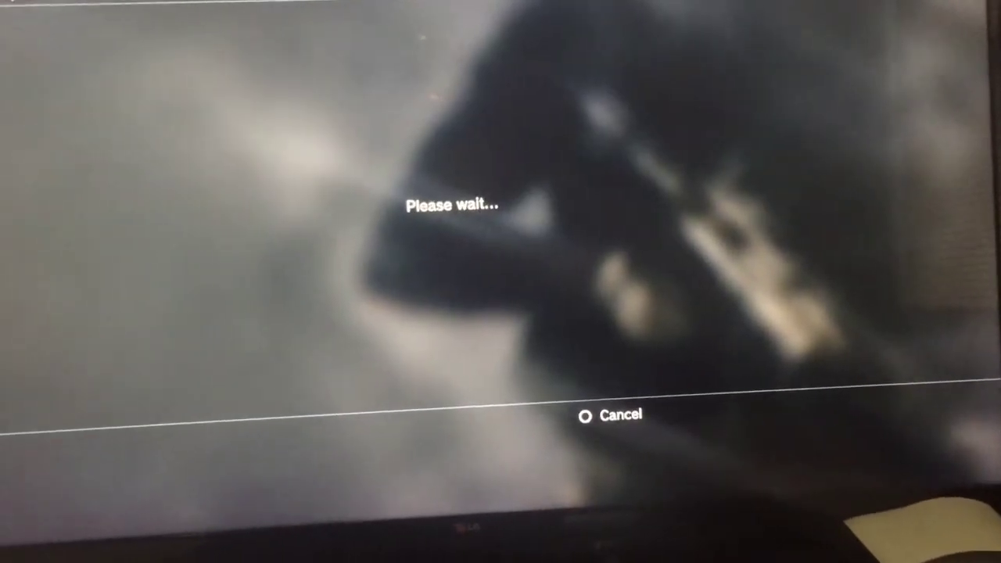